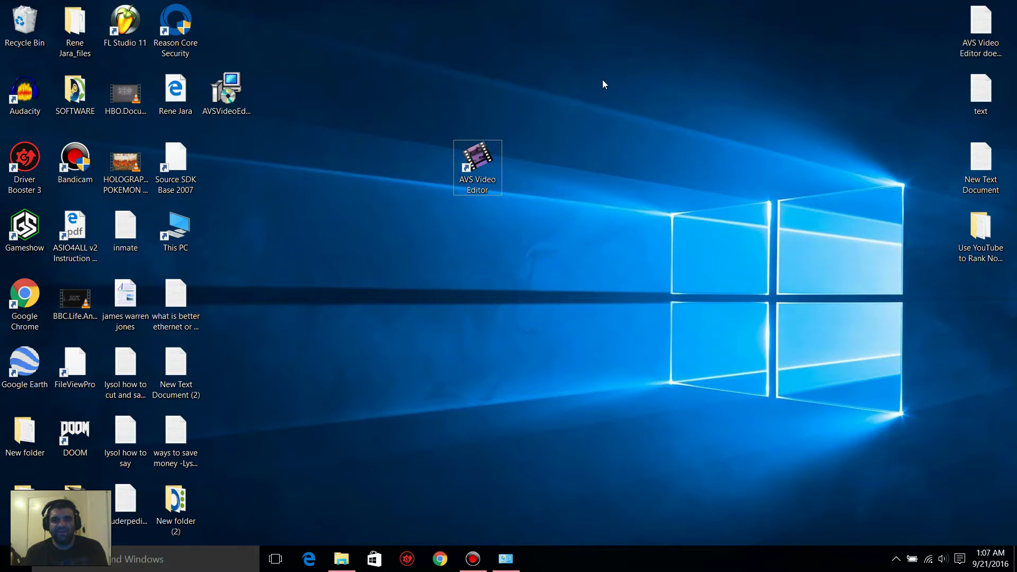
Launch AVS Video Editor and open its text templates, previewing Merry Christmas
click(472, 158)
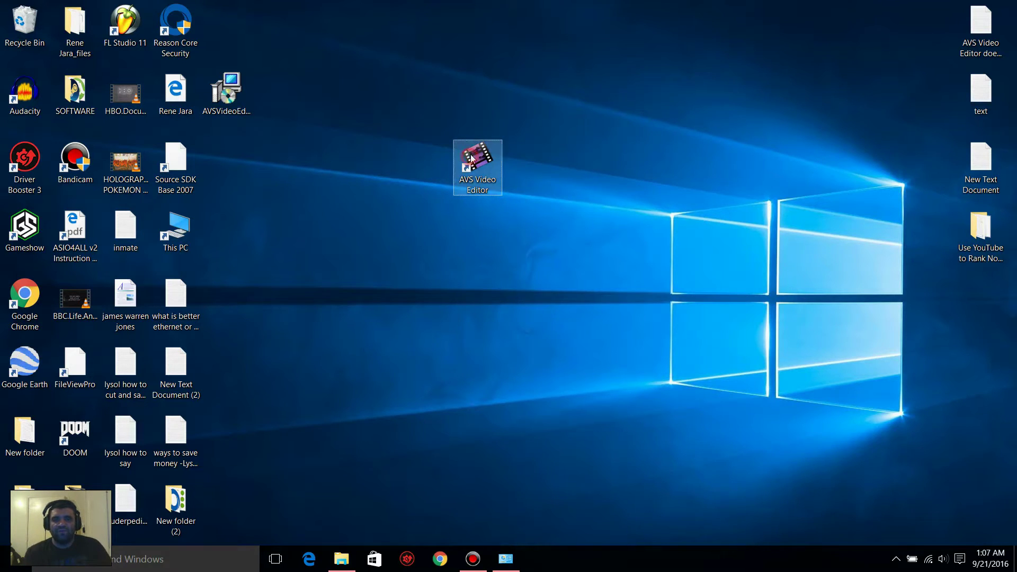
double_click(471, 158)
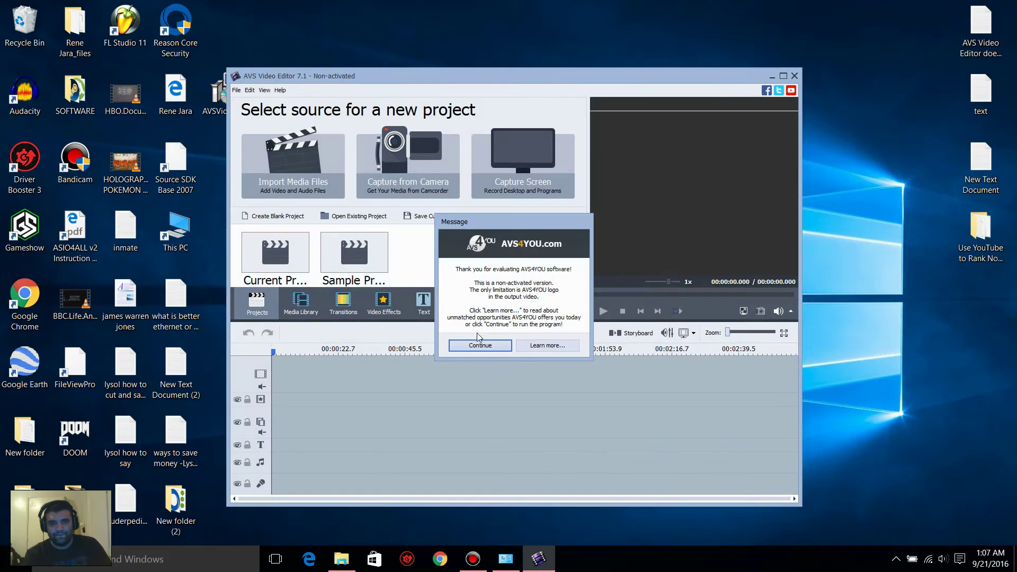
click(478, 345)
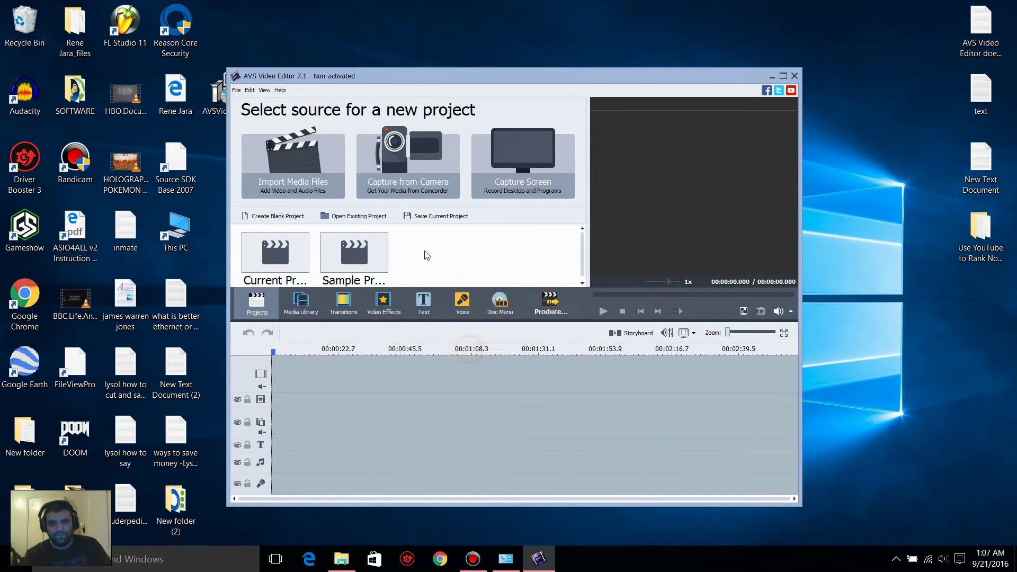
click(424, 302)
click(379, 160)
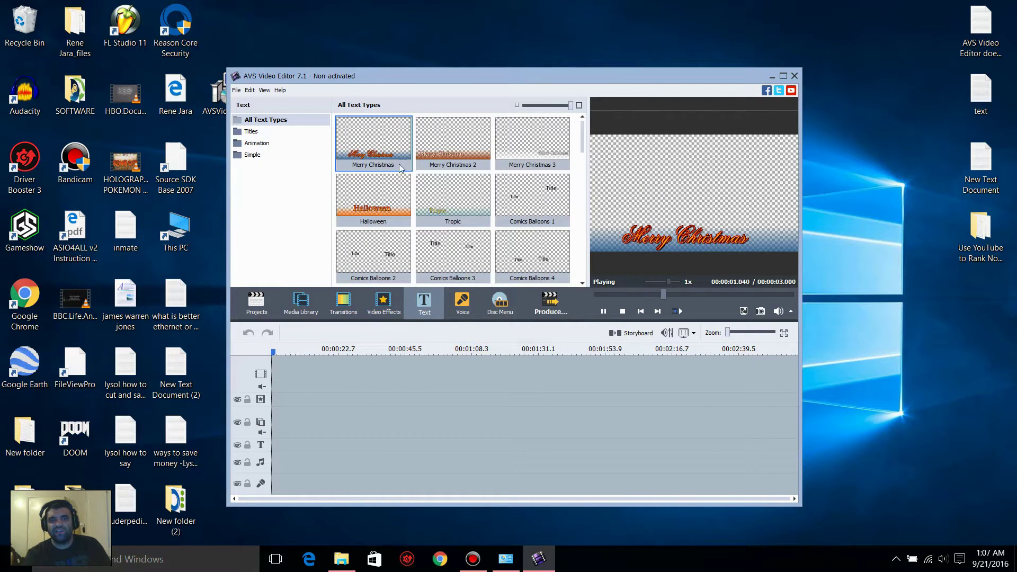
Filter the text templates by Titles, Animation and Simple, then return to All Text Types
click(255, 132)
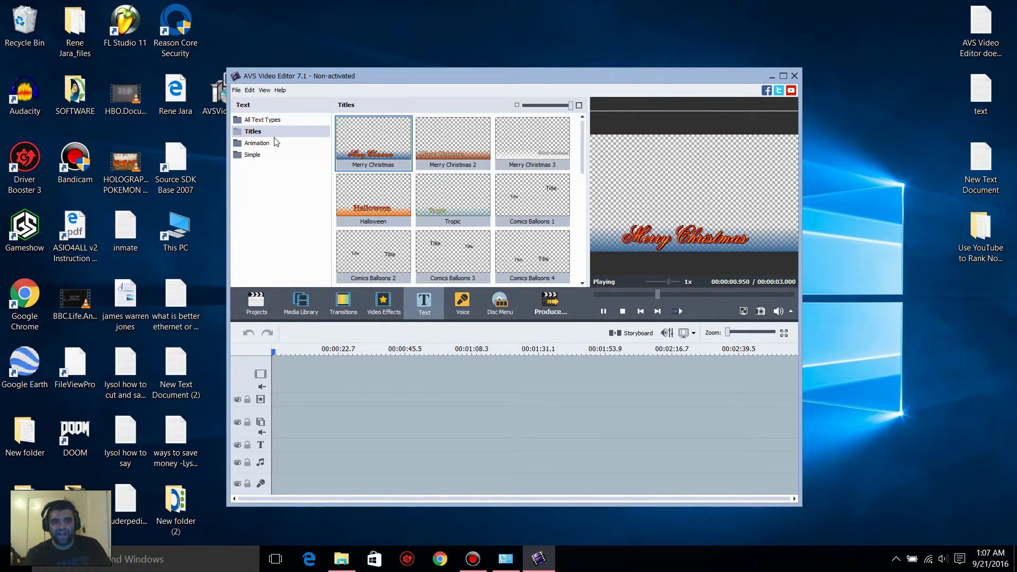
click(258, 144)
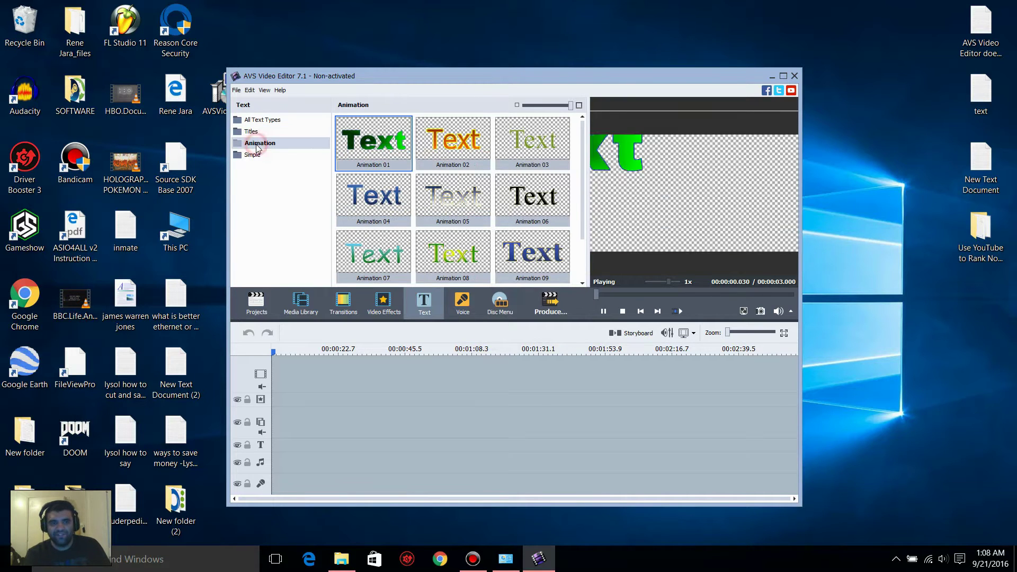
click(252, 155)
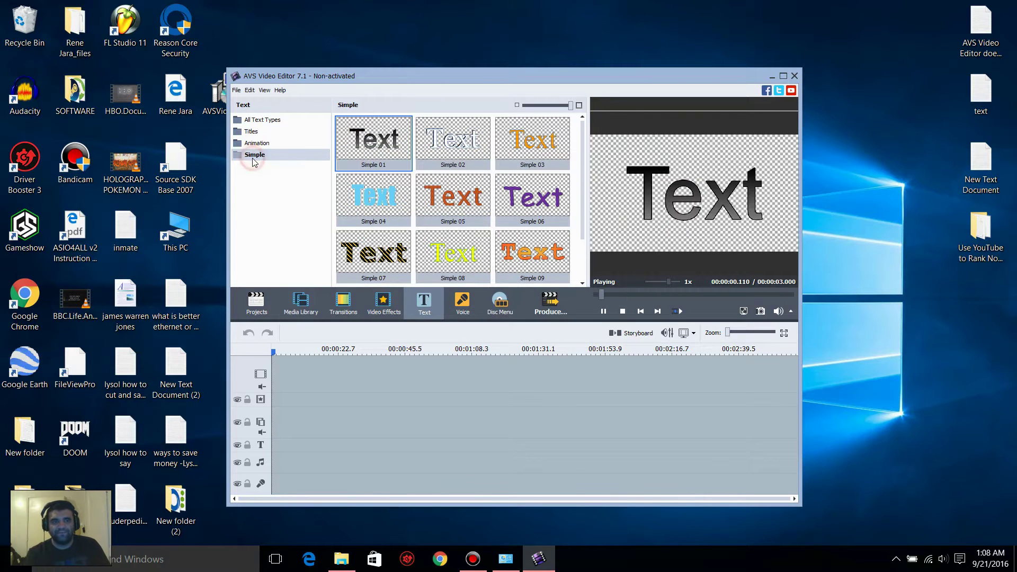
click(298, 119)
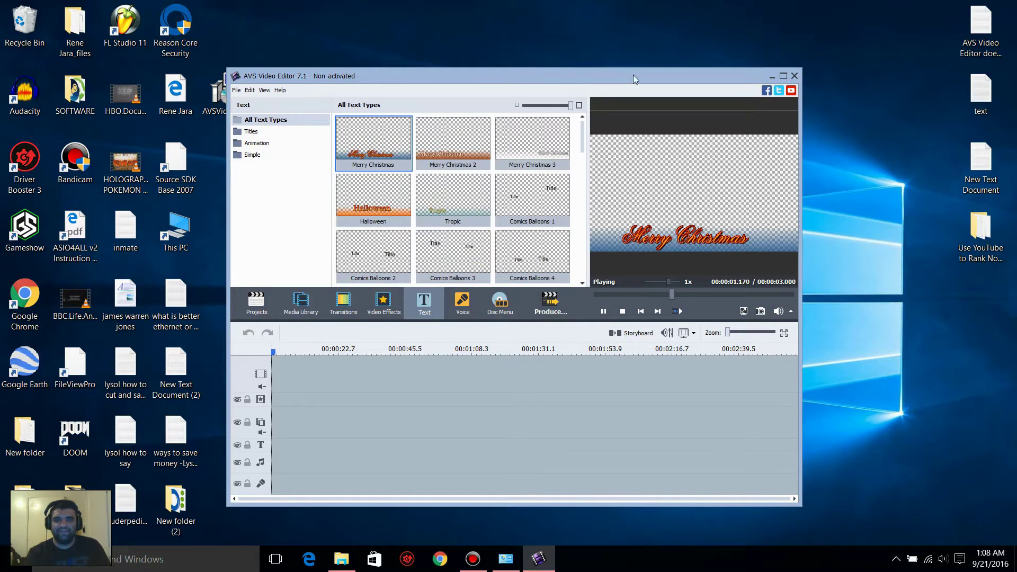
Close AVS Video Editor and search the Start menu for 'compue' to find This PC
click(795, 77)
key(super)
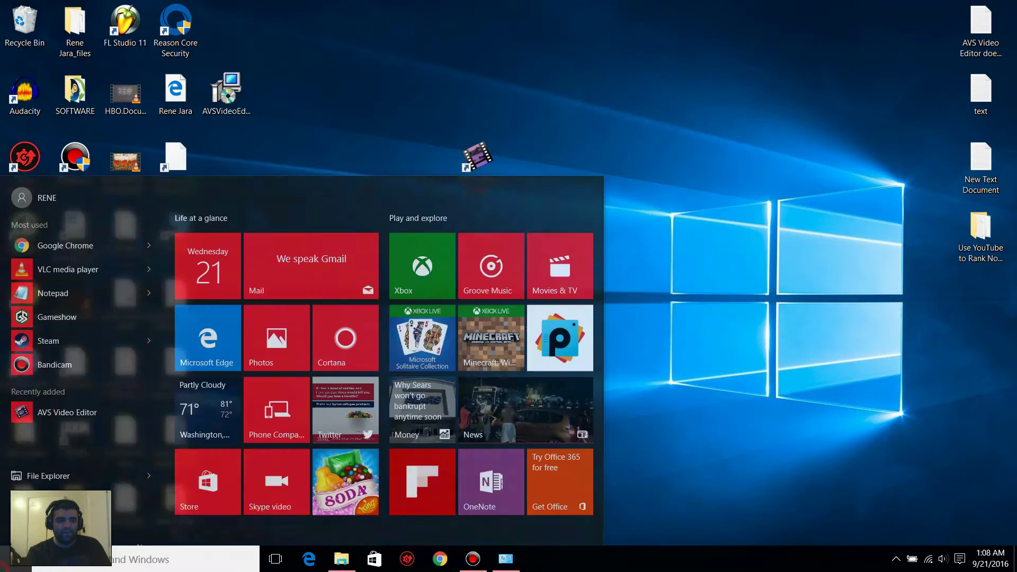
text(compue)
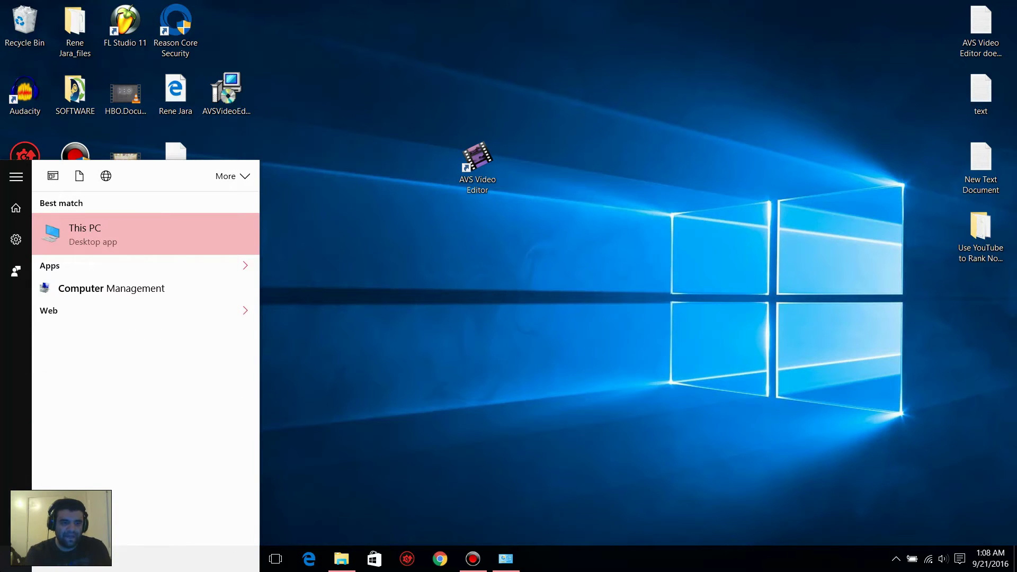
Open This PC, Local Disk (C:) and Program Files (x86) to check the AVS4YOU folder
click(124, 246)
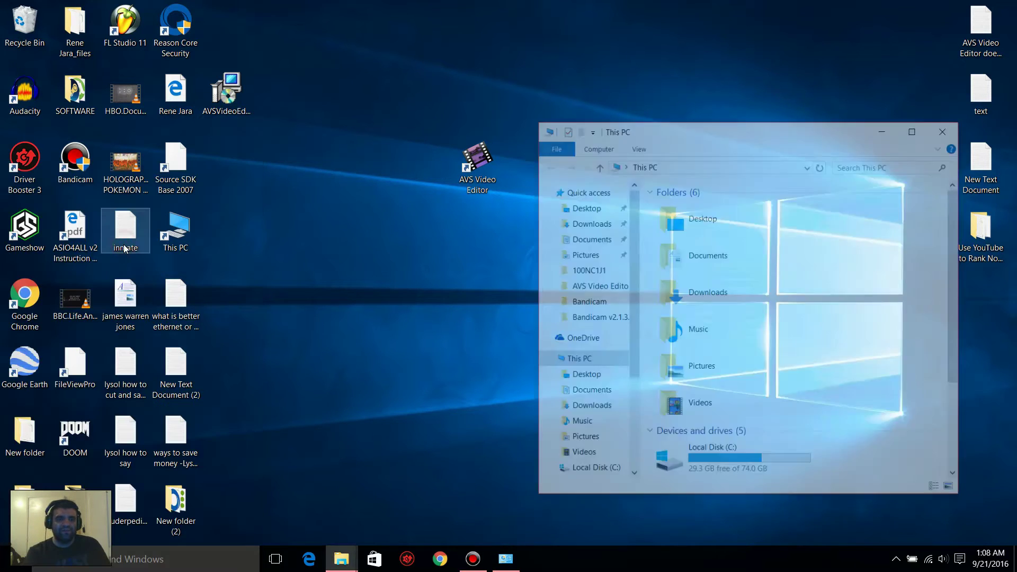
drag(663, 130, 416, 86)
double_click(495, 408)
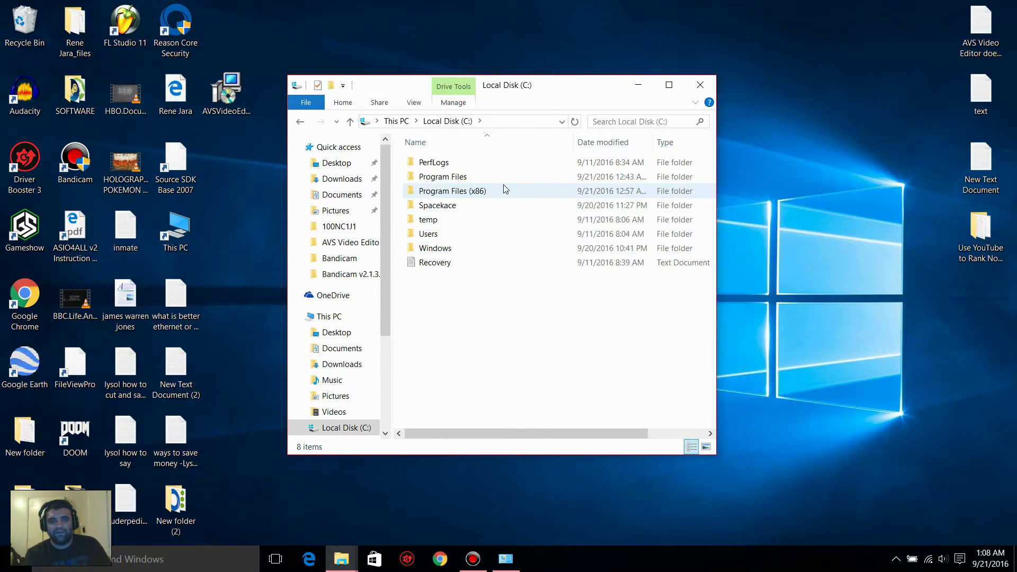
double_click(486, 191)
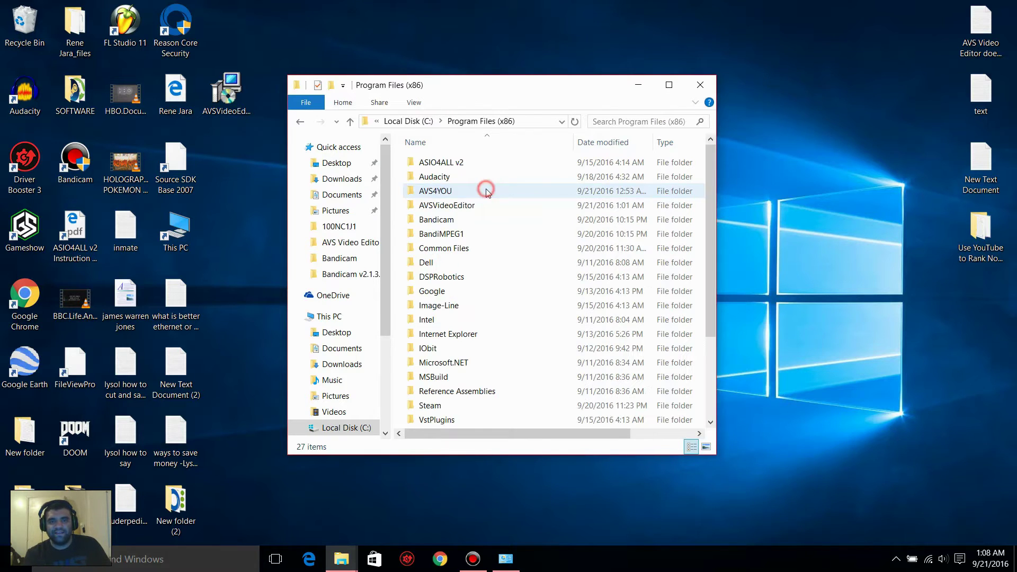
click(454, 191)
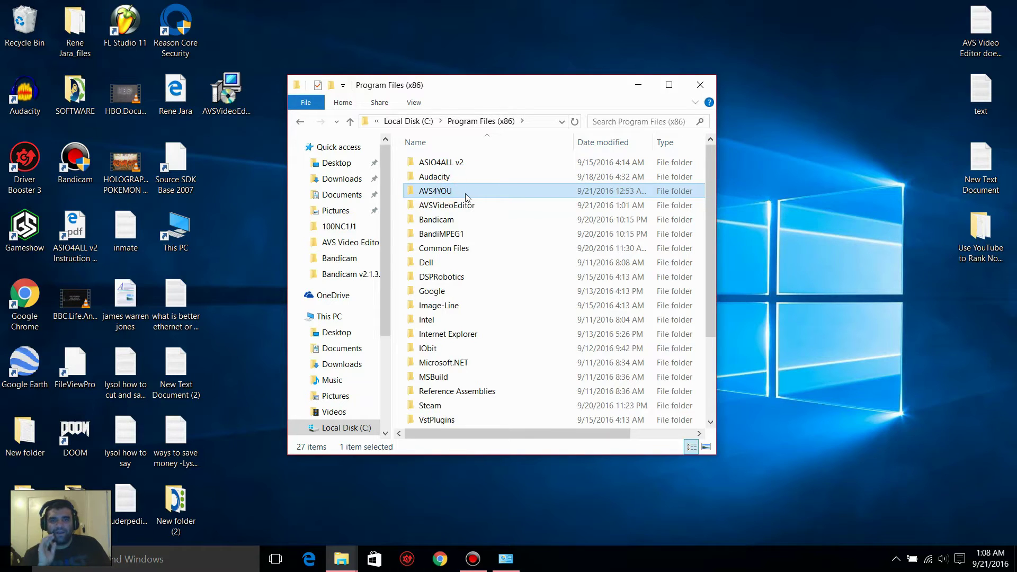
mouse_move(467, 197)
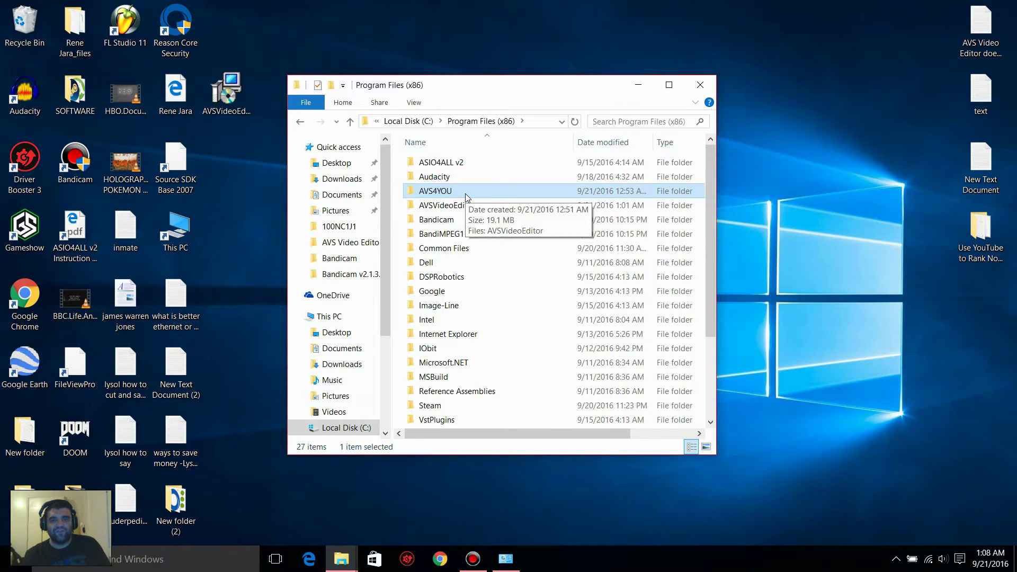
Return to Local Disk (C:) and search the Start menu for 'uninstall'
click(300, 121)
click(479, 178)
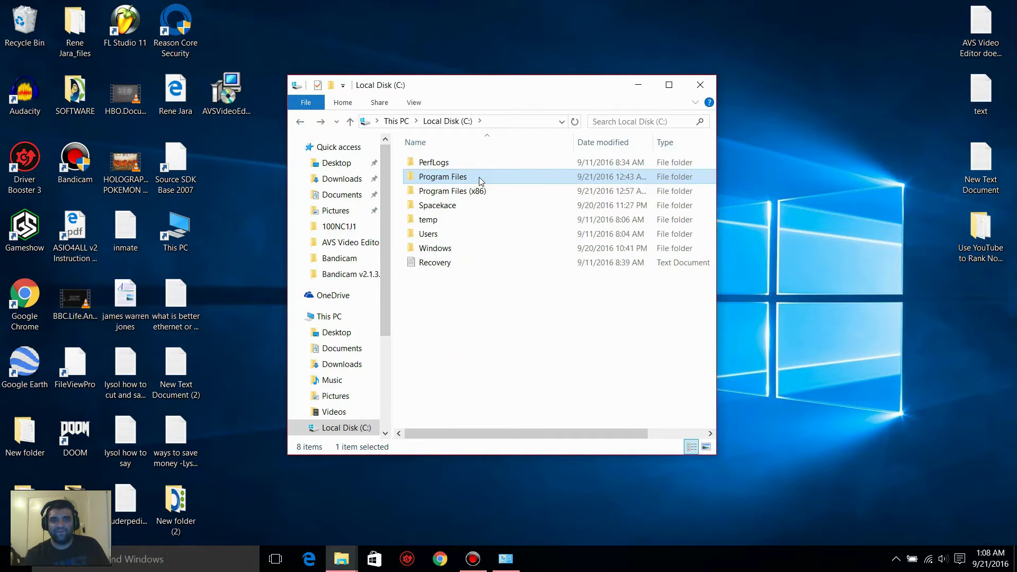
click(15, 561)
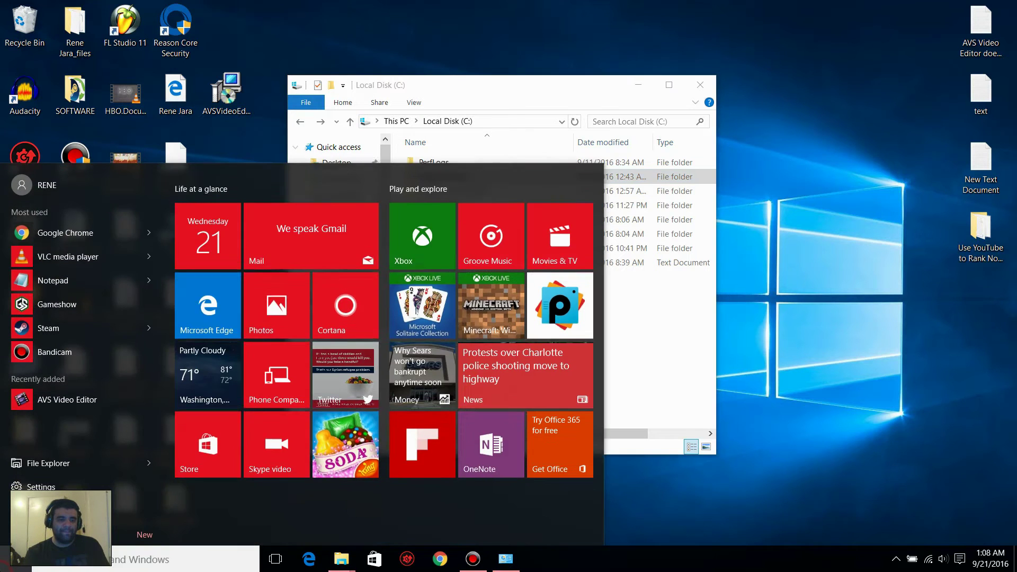
text(uninstall)
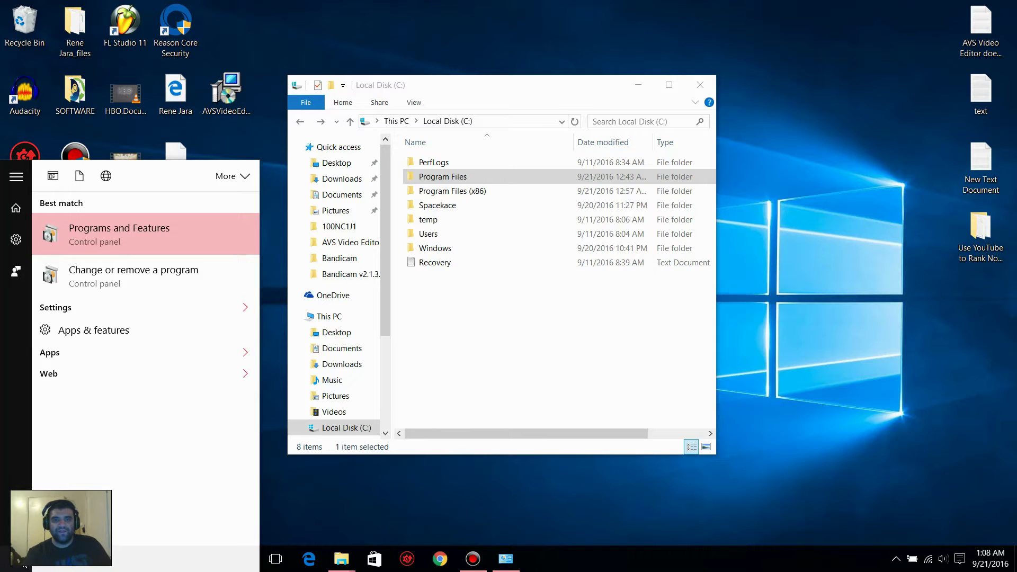
Uninstall AVS Video Editor 7.1 via Programs and Features, removing all shared files too
click(146, 234)
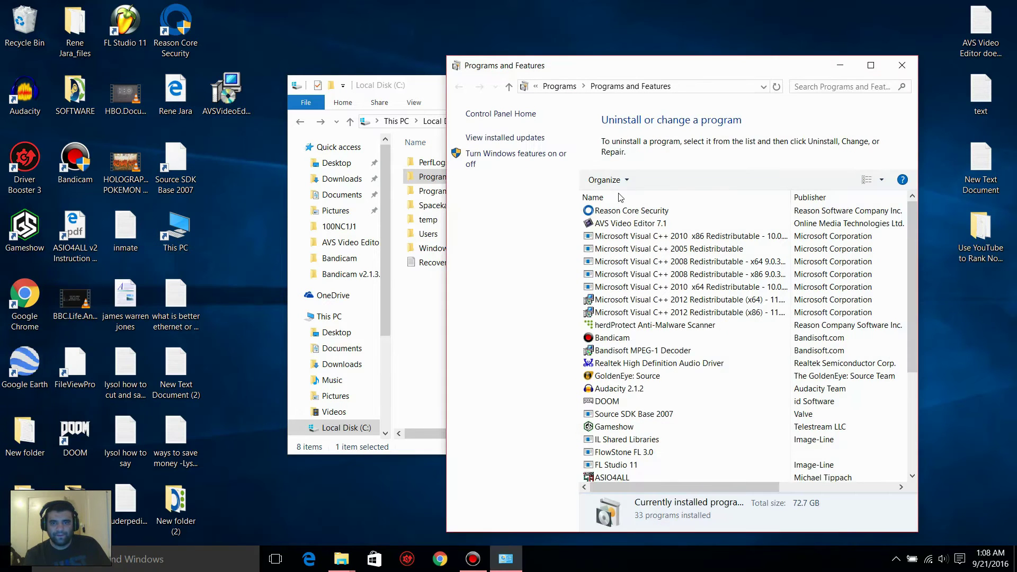
click(609, 223)
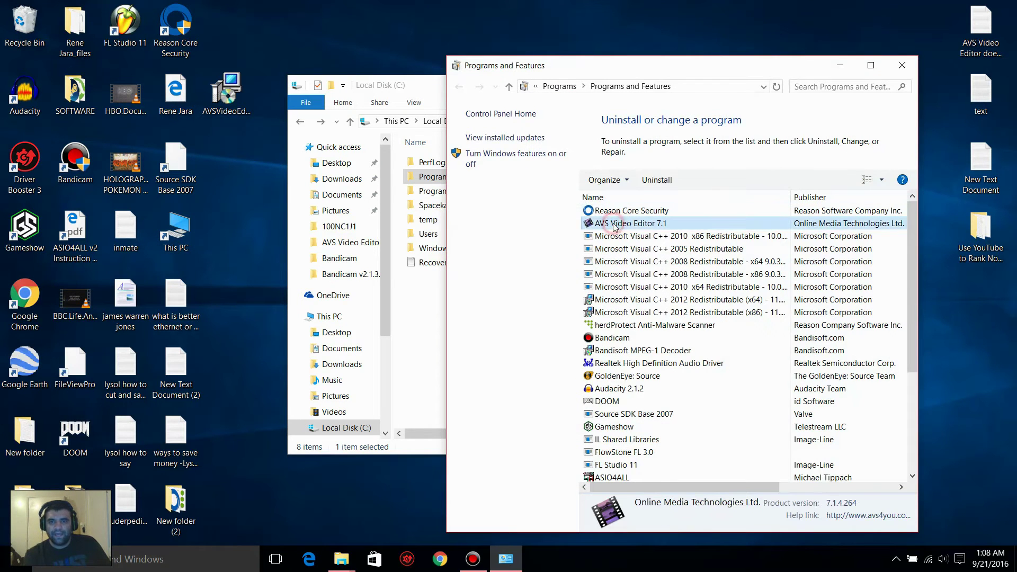
click(672, 183)
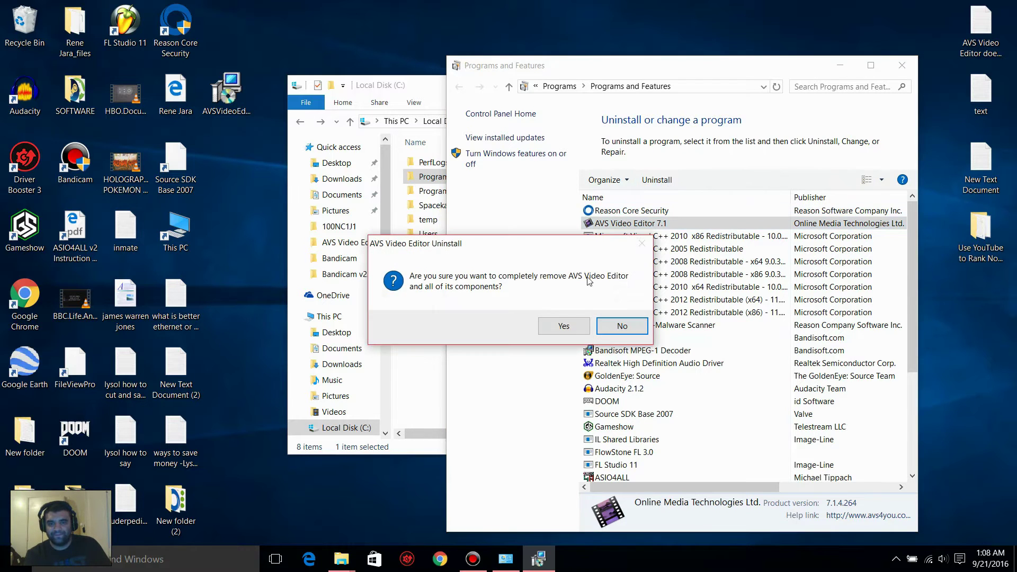
click(560, 324)
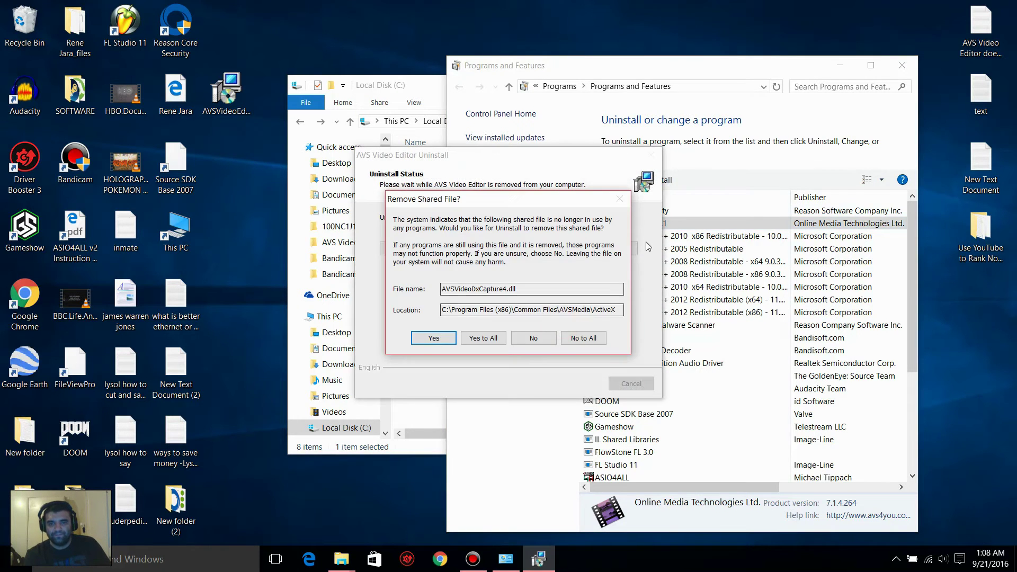
click(482, 338)
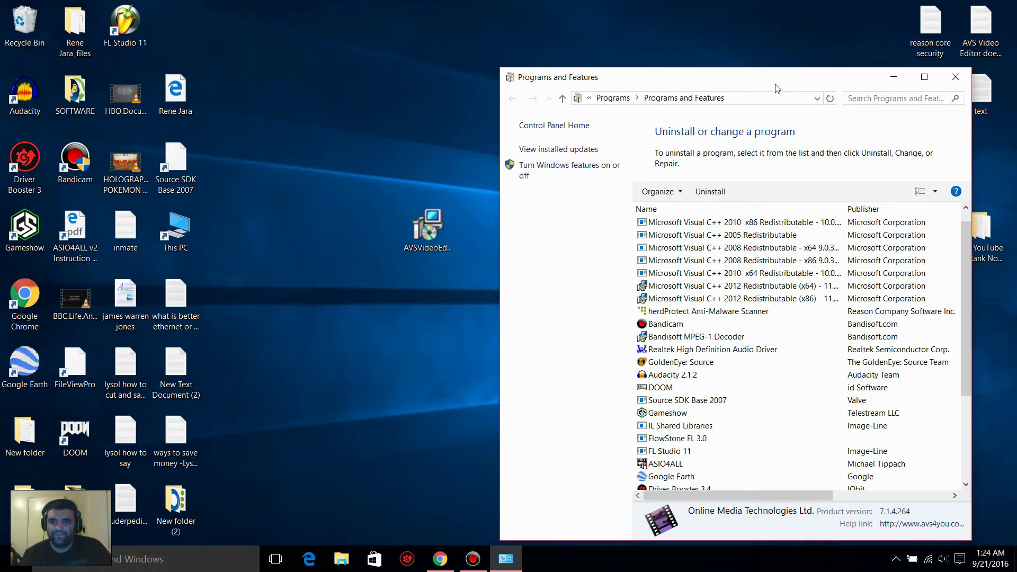
Close Programs and Features, start the installer in English and accept the licence agreement
click(955, 77)
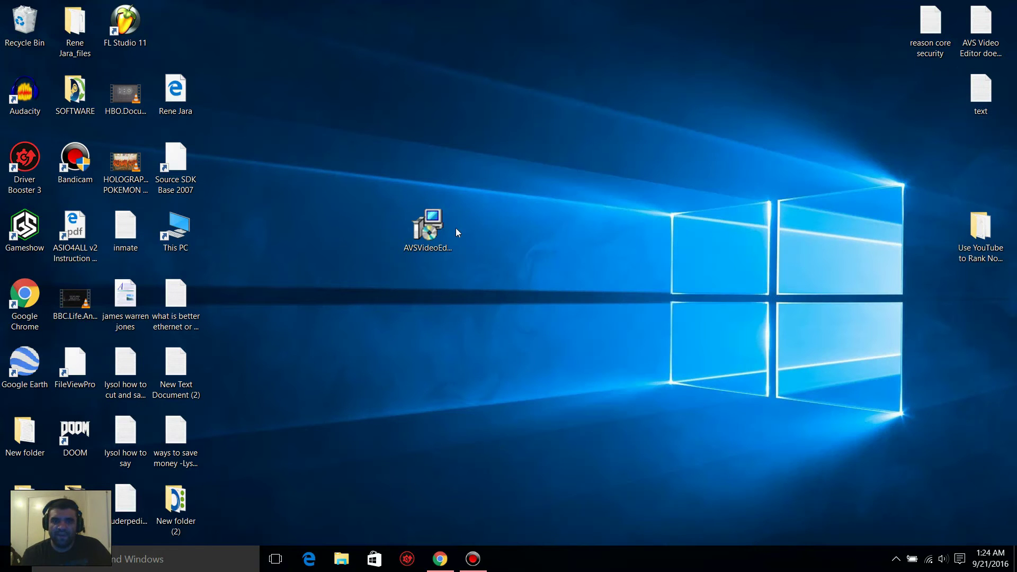
drag(436, 227, 485, 228)
click(485, 227)
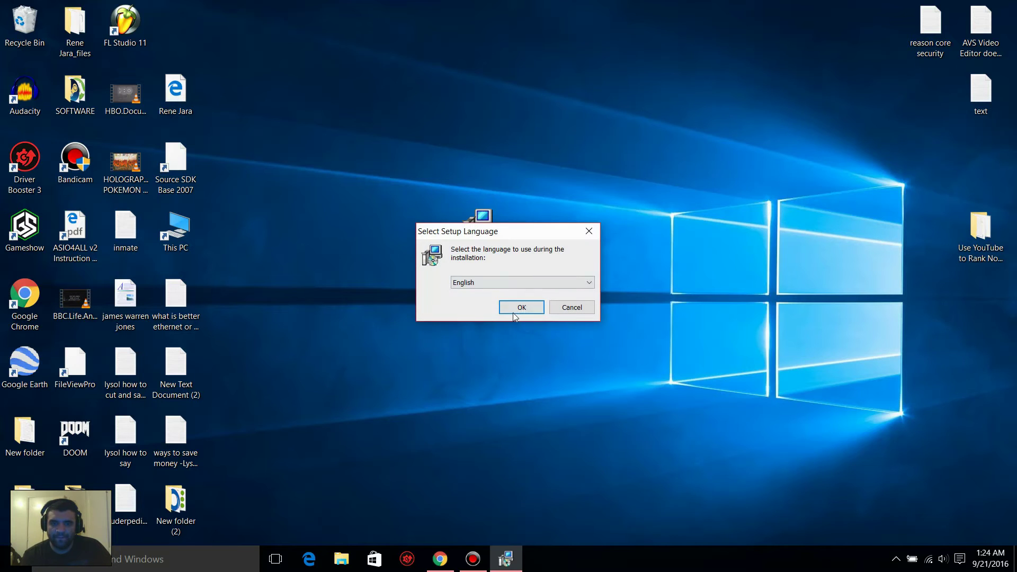
click(520, 307)
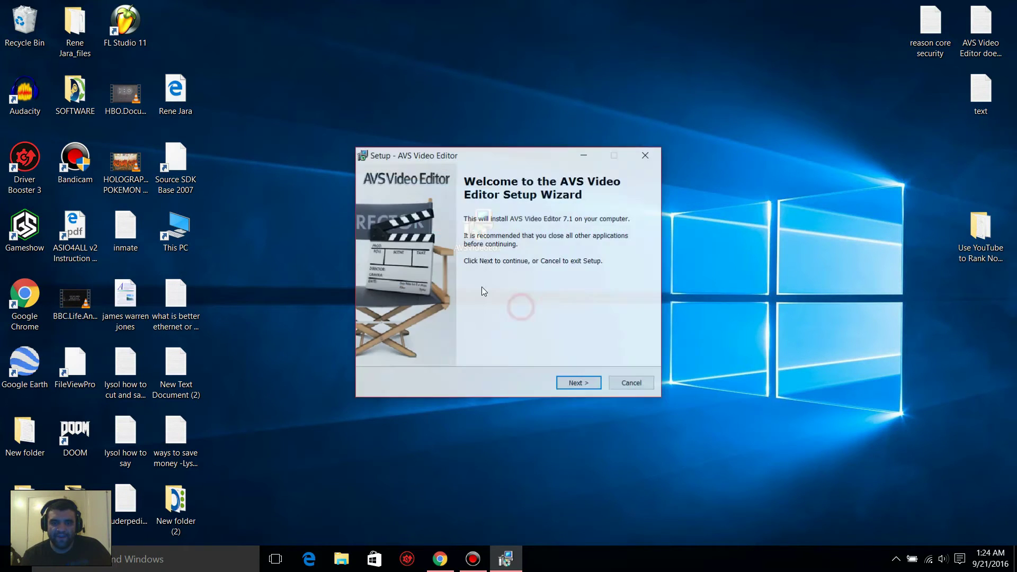
click(575, 389)
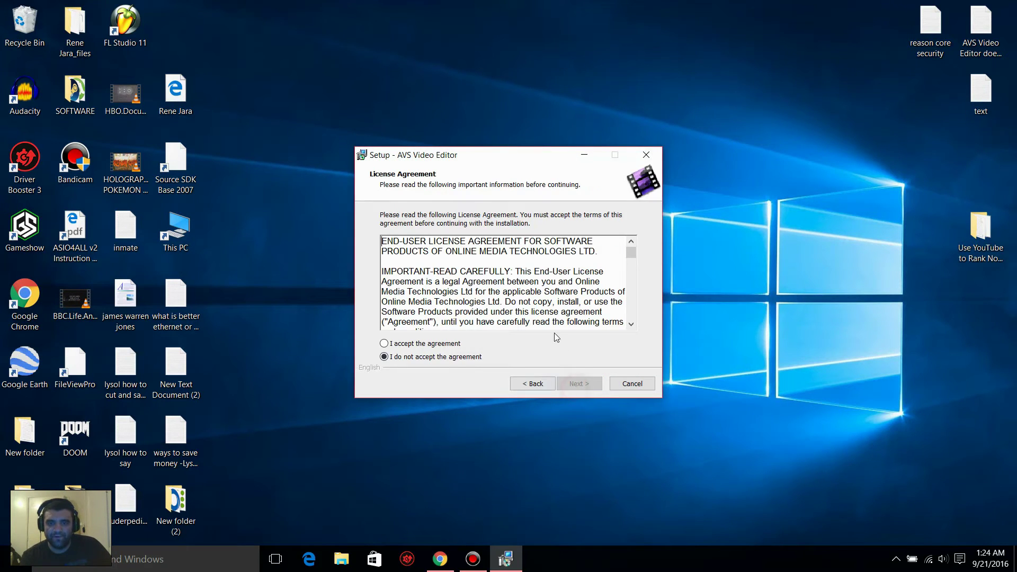
click(435, 344)
click(576, 385)
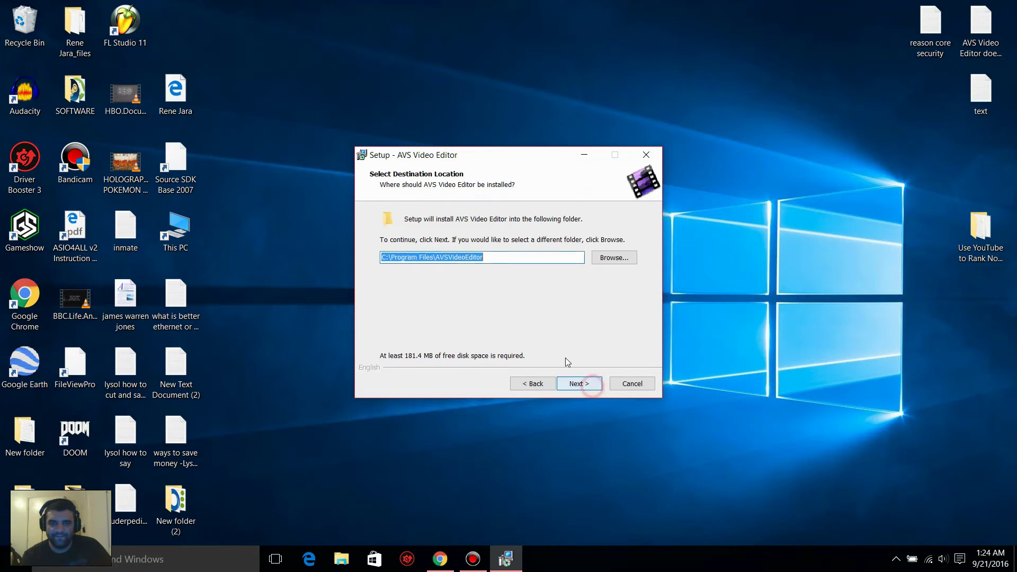
Browse for a new install folder and choose Program Files instead of Program Files (x86)
click(614, 258)
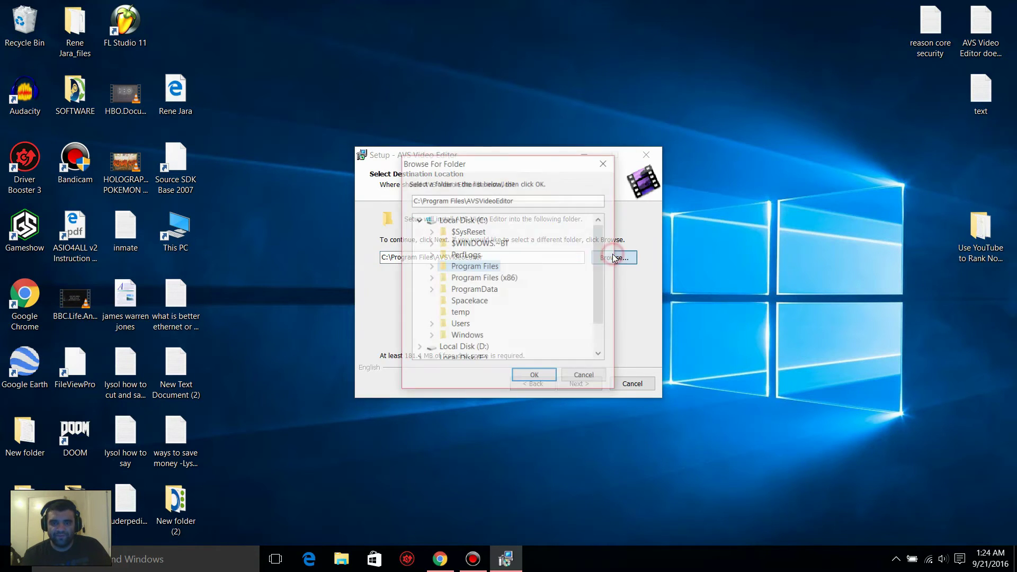
click(486, 279)
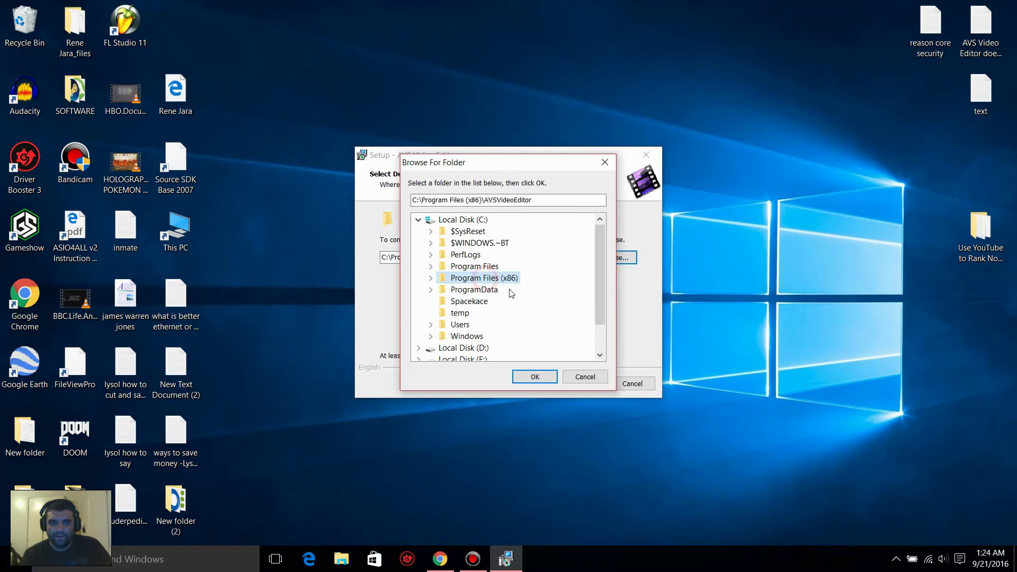
click(494, 267)
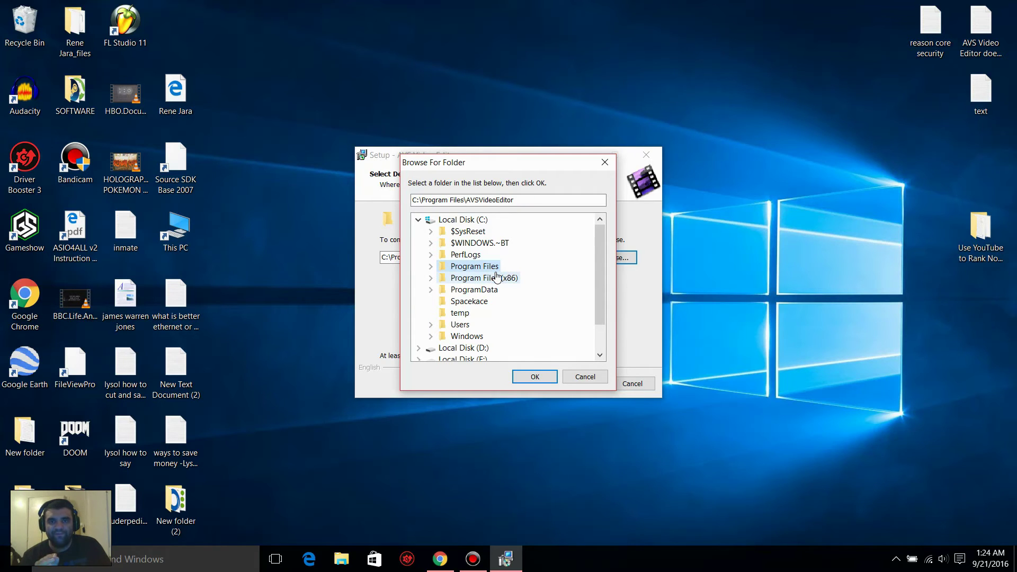
click(487, 269)
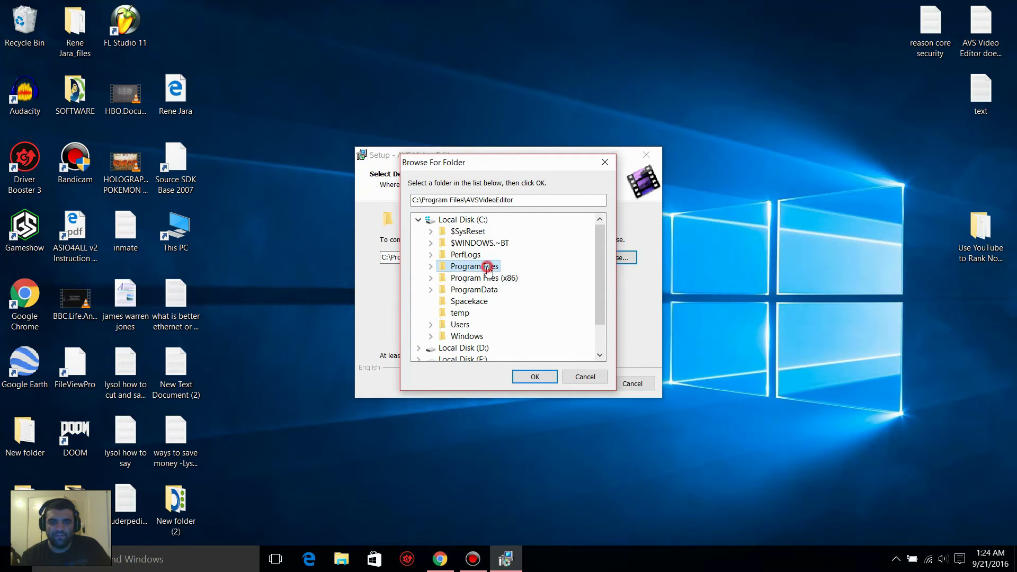
Install AVS Video Editor into C:\Program Files\AVSVideoEditor with the desktop icon option kept
click(523, 376)
click(573, 382)
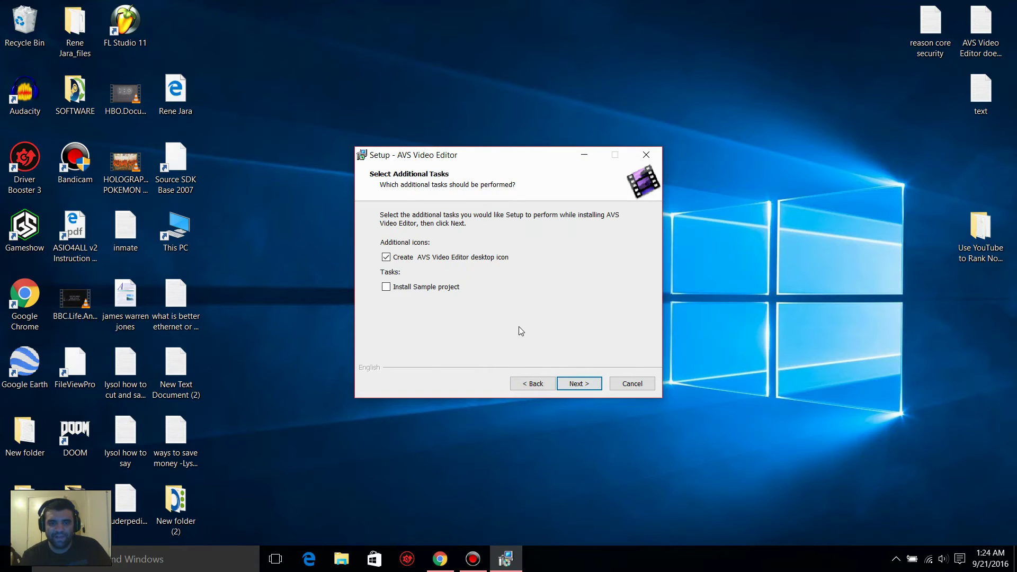
click(588, 390)
click(588, 384)
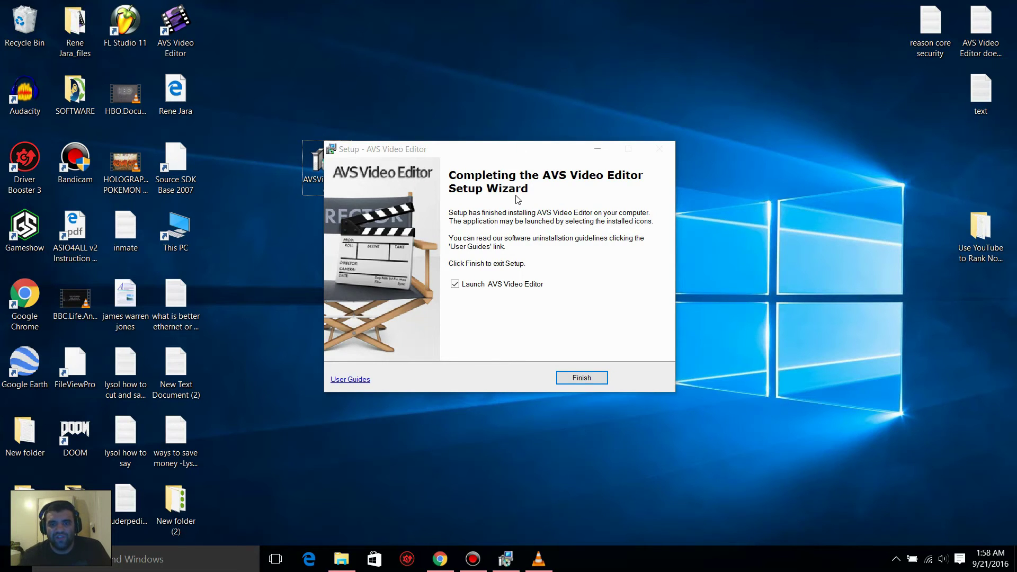
Finish setup, launch the editor past the evaluation message and show its text templates
click(577, 378)
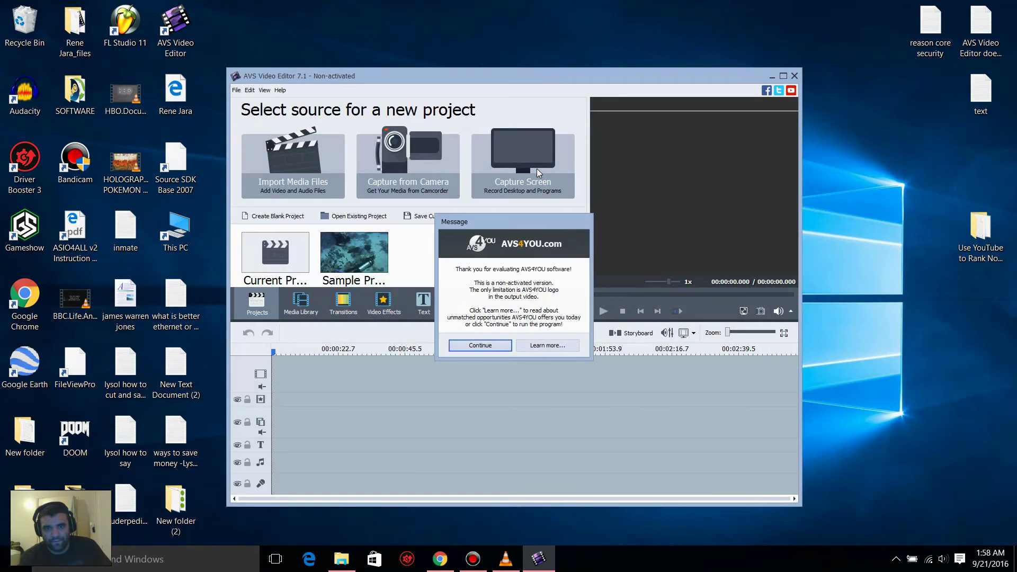
click(482, 345)
click(423, 301)
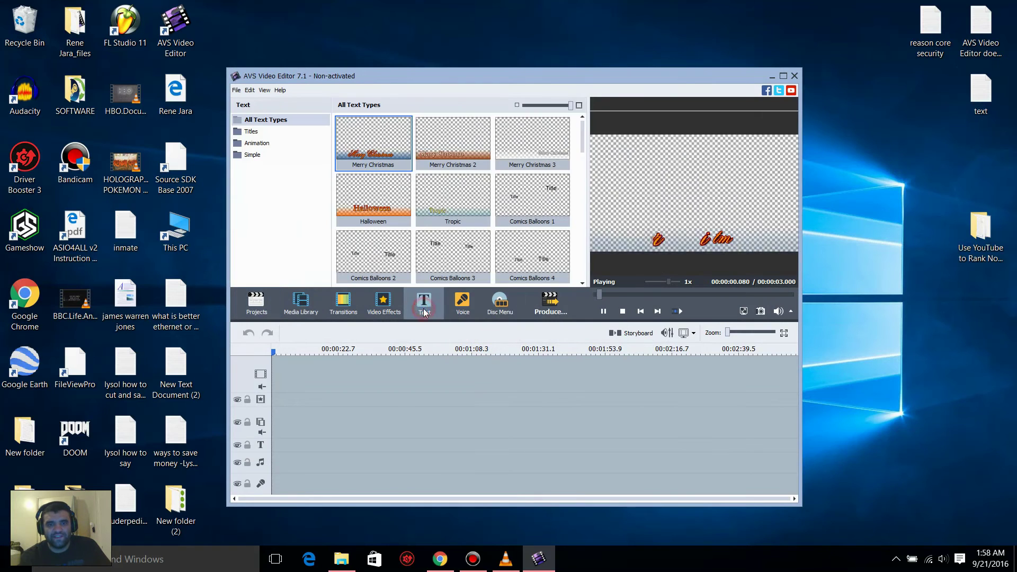
Browse the Titles, Animation and Simple templates, then return to All Text Types
click(259, 132)
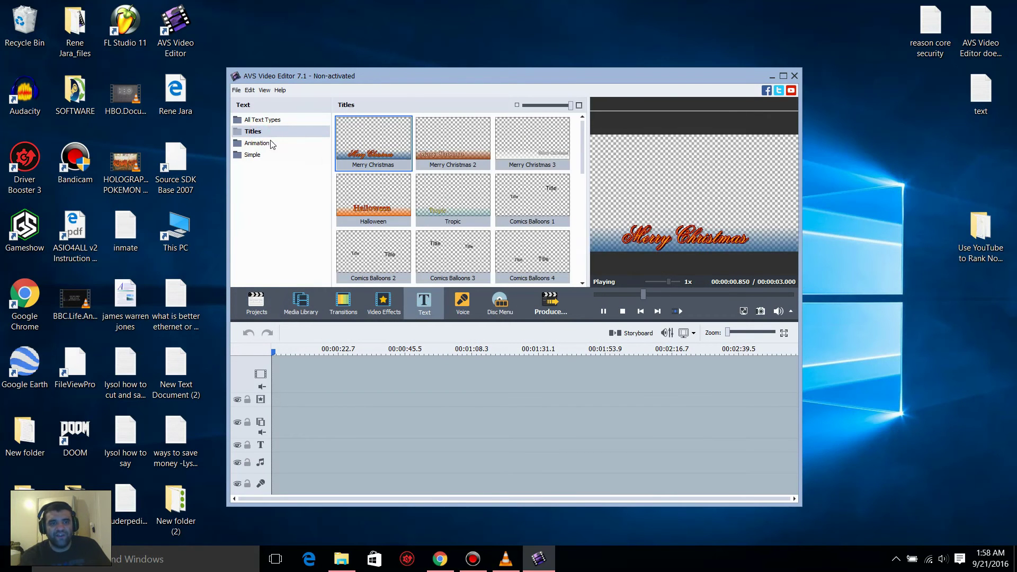
click(263, 144)
click(259, 156)
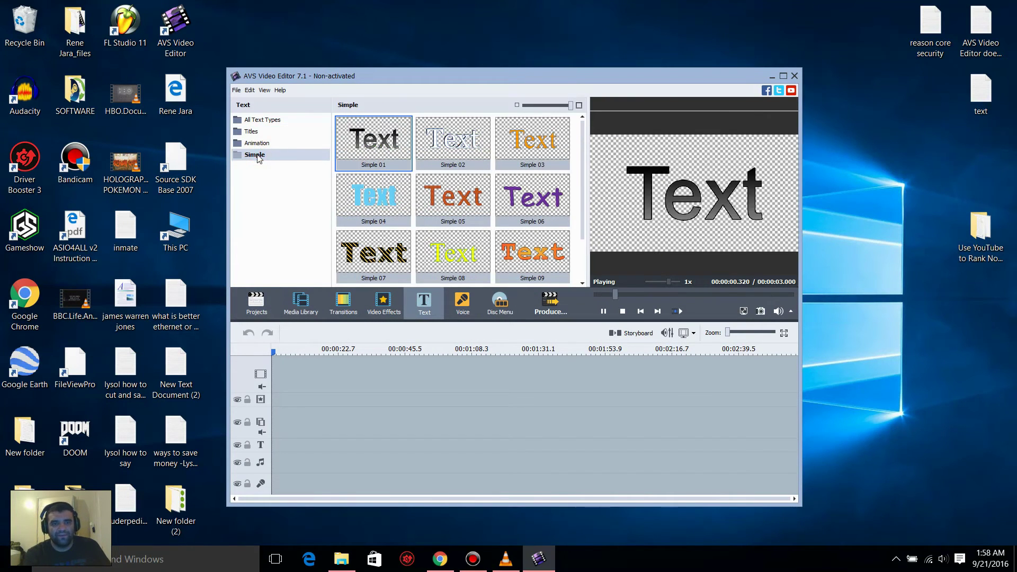
click(275, 120)
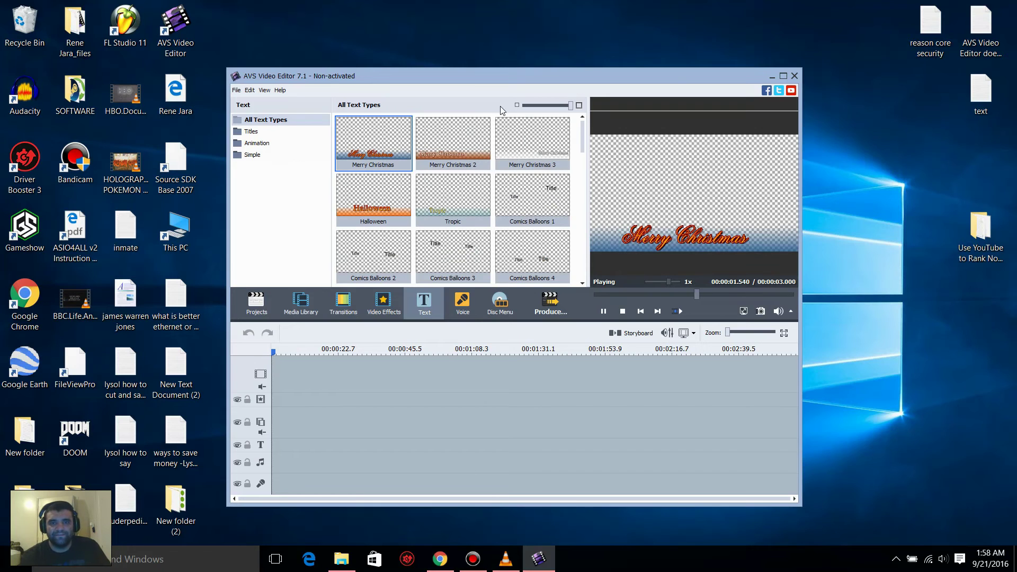
Close the editor, search Download.com for 'reason core security' and open its product page
click(793, 76)
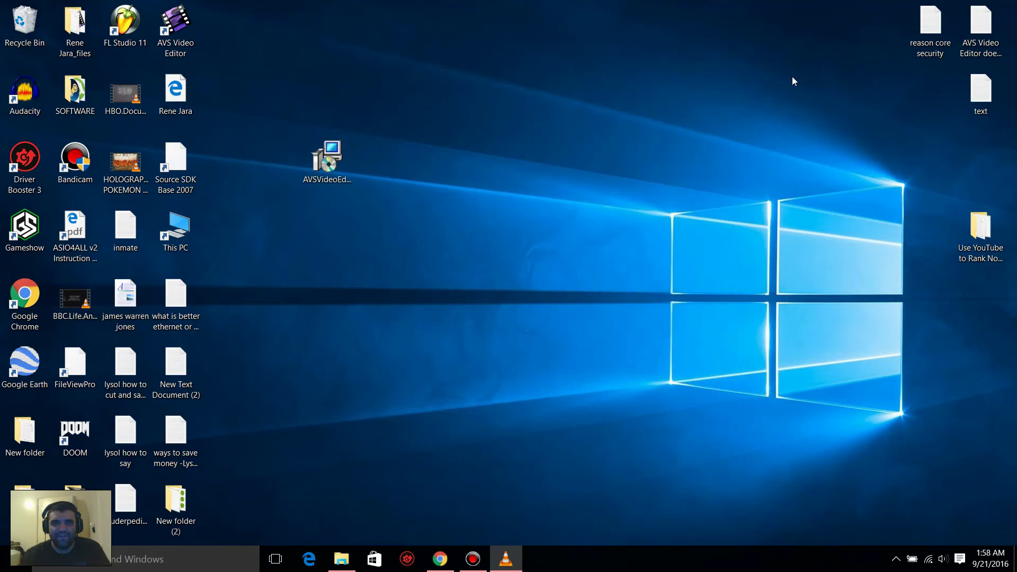
click(443, 560)
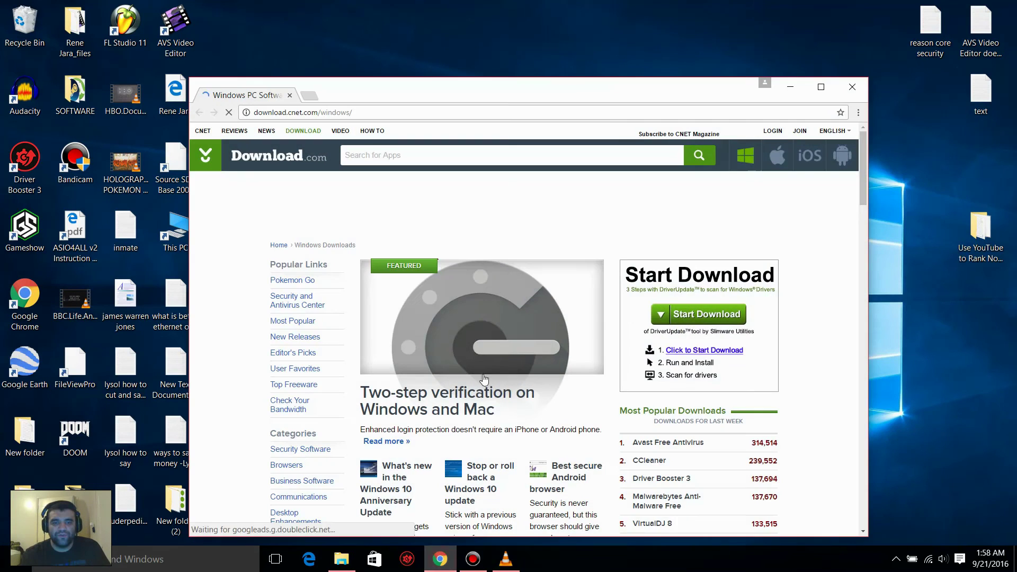
drag(504, 106, 501, 67)
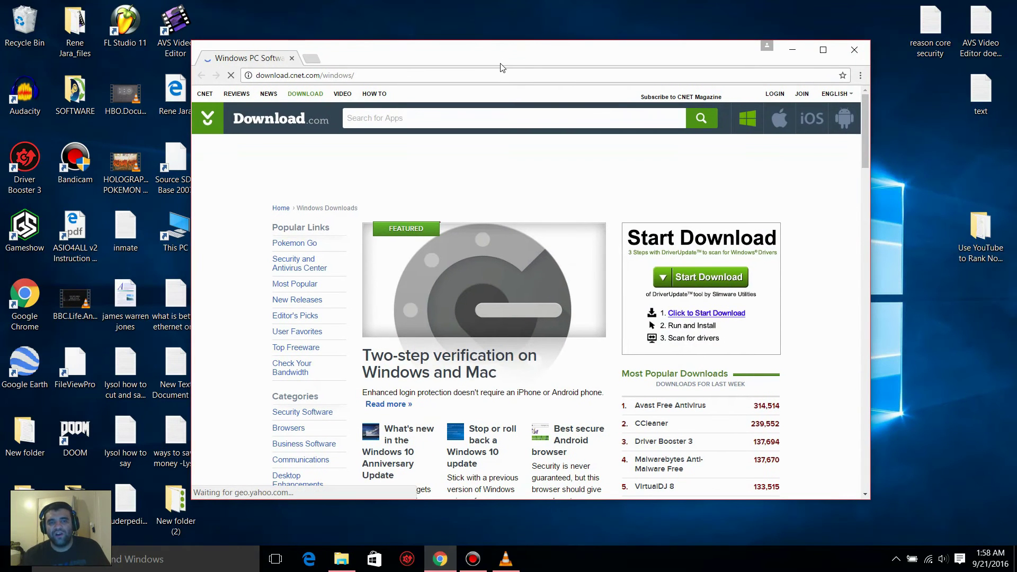
click(484, 110)
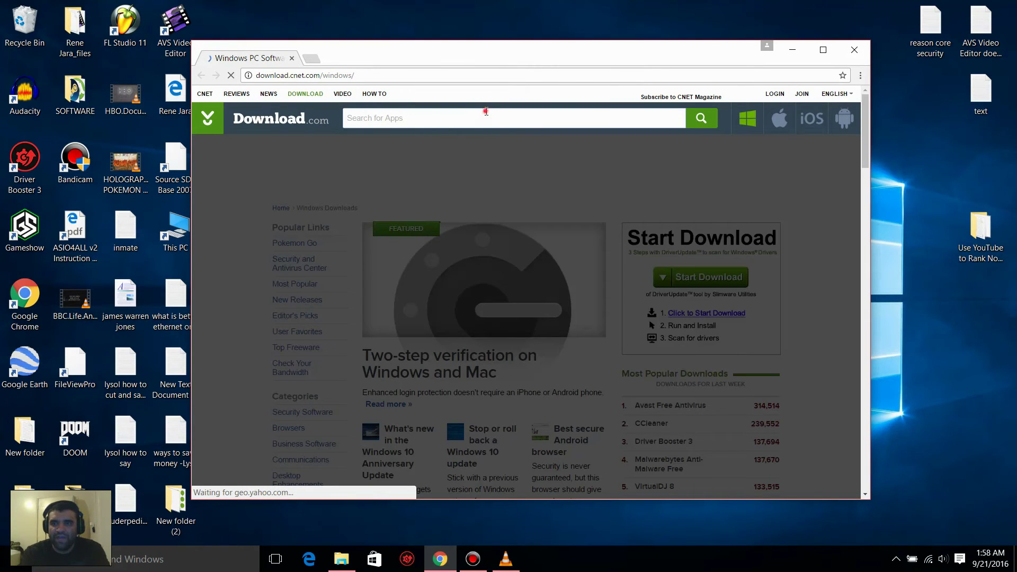
text(reason core)
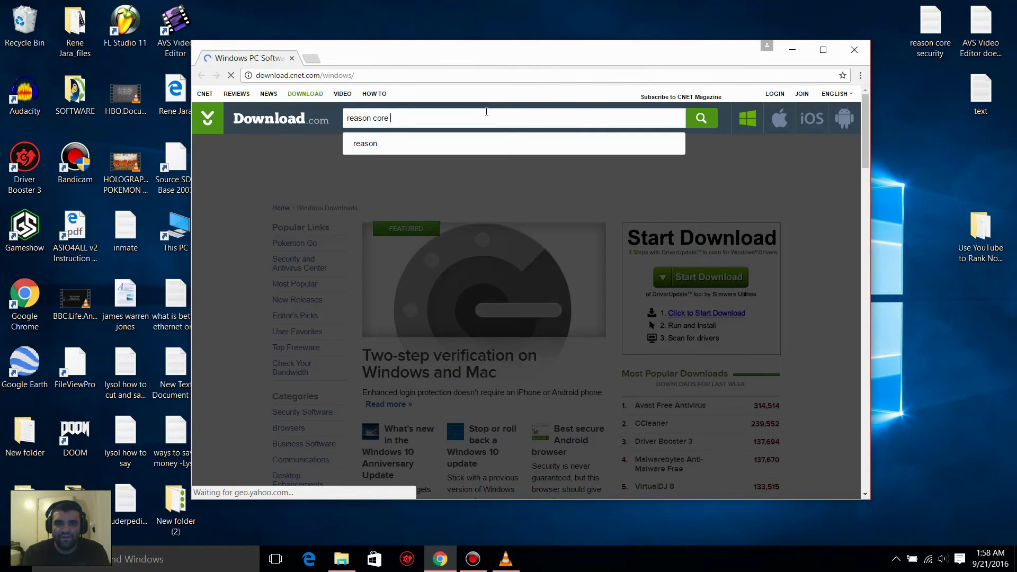
text( security)
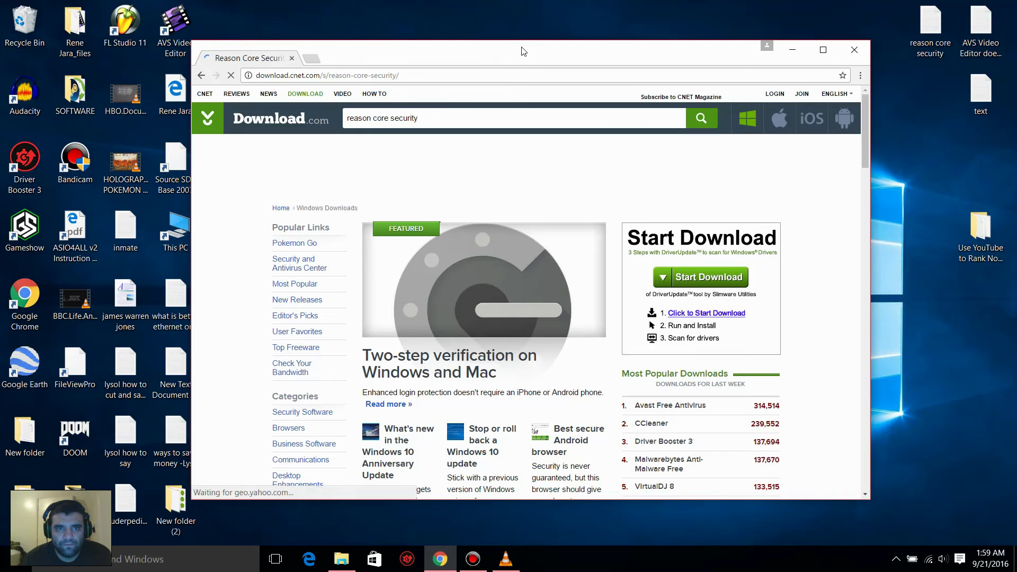
drag(520, 49, 499, 50)
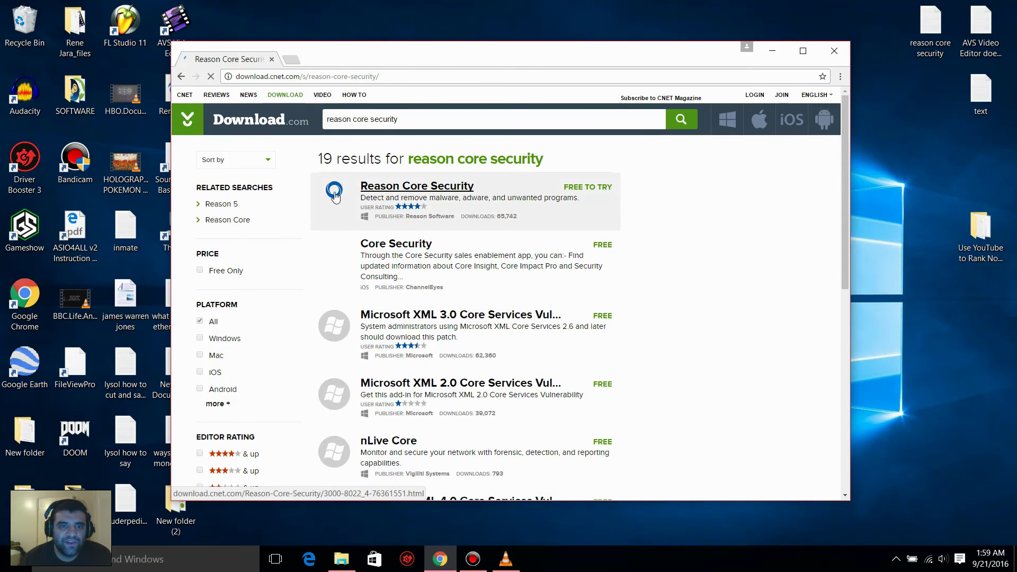
click(376, 187)
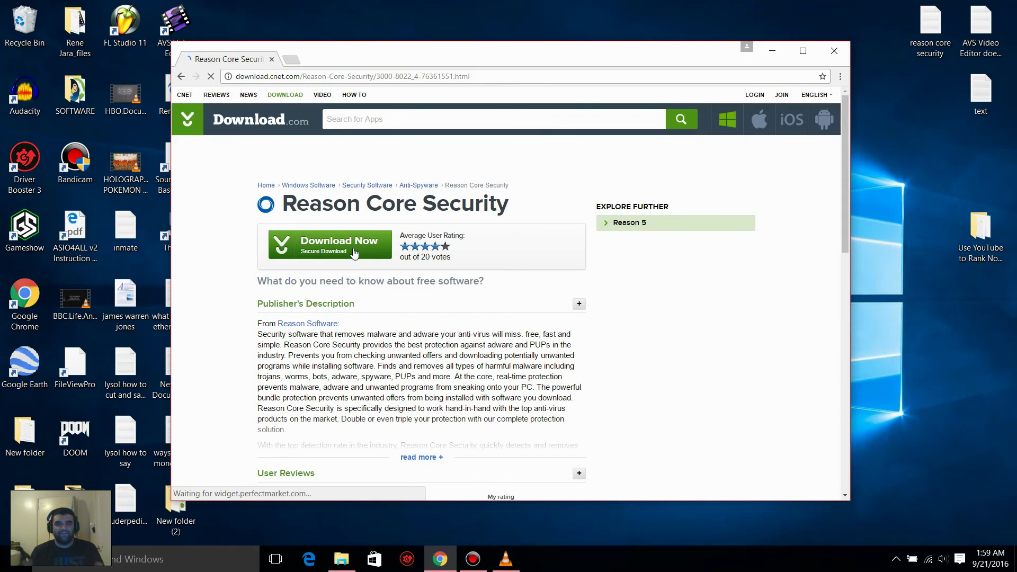
Search Download.com for 'avs' and open AVS Video Editor from the 1,330 results
click(422, 114)
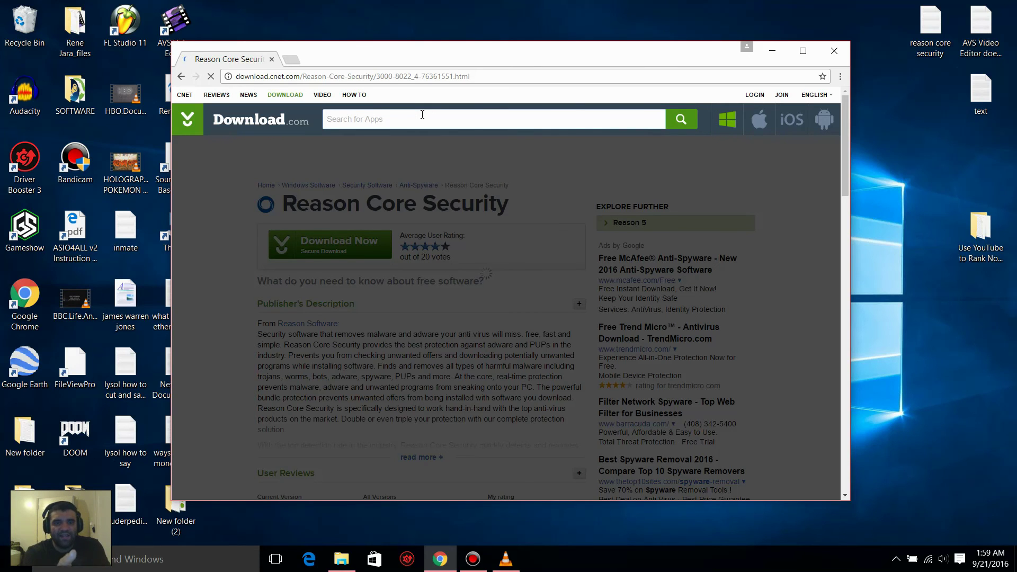
text(avs)
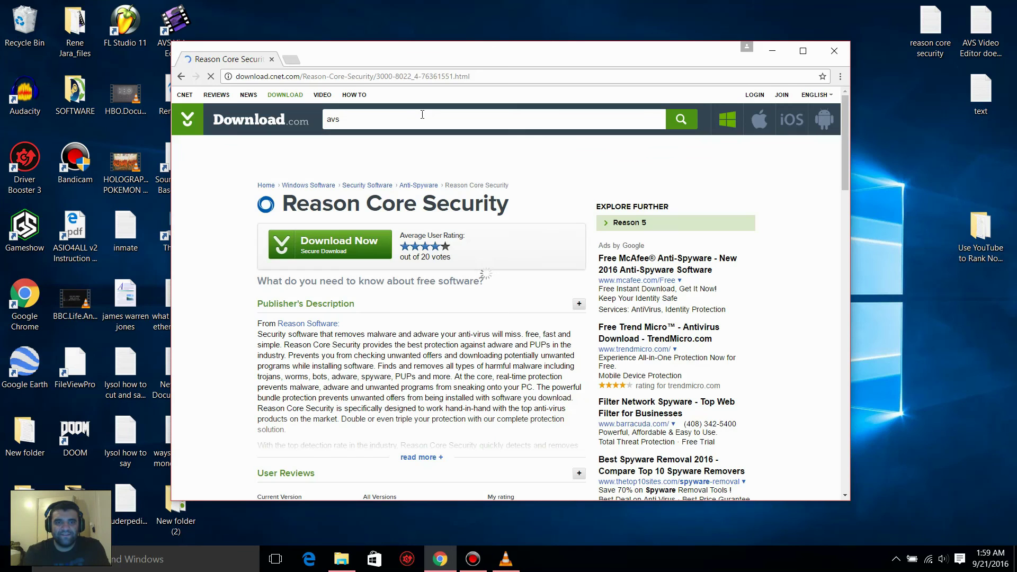
key(Return)
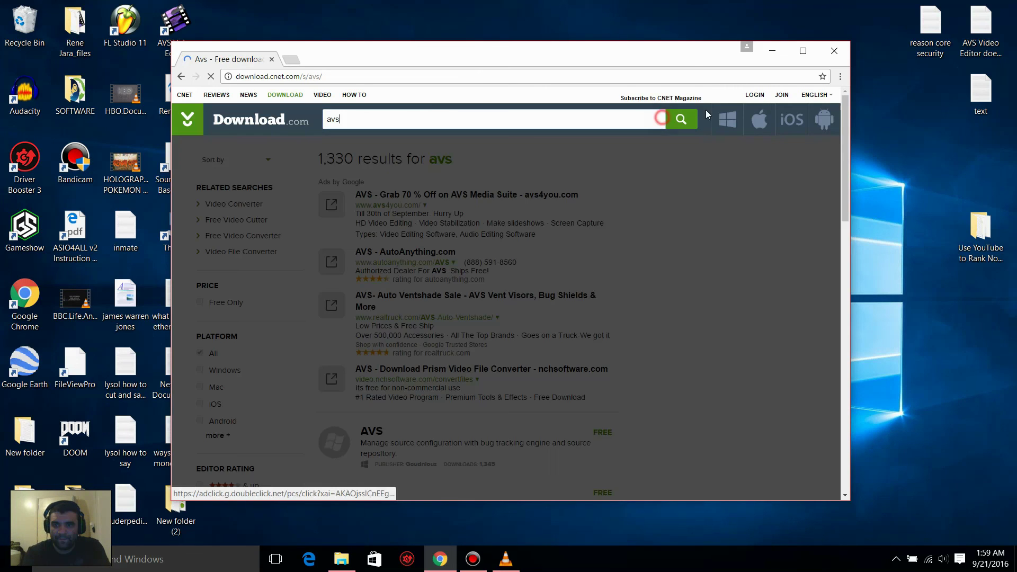
drag(845, 140, 838, 225)
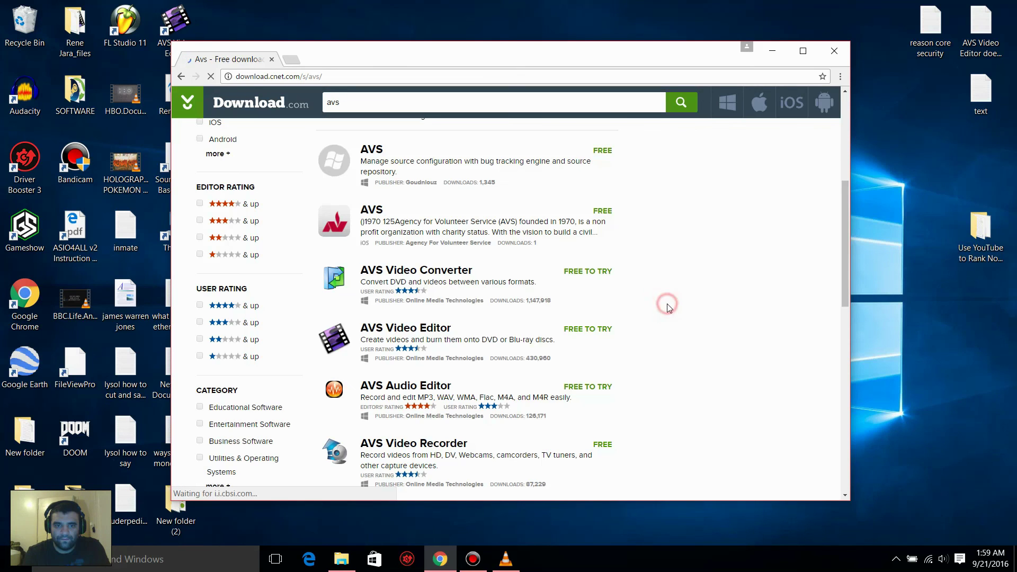
click(414, 334)
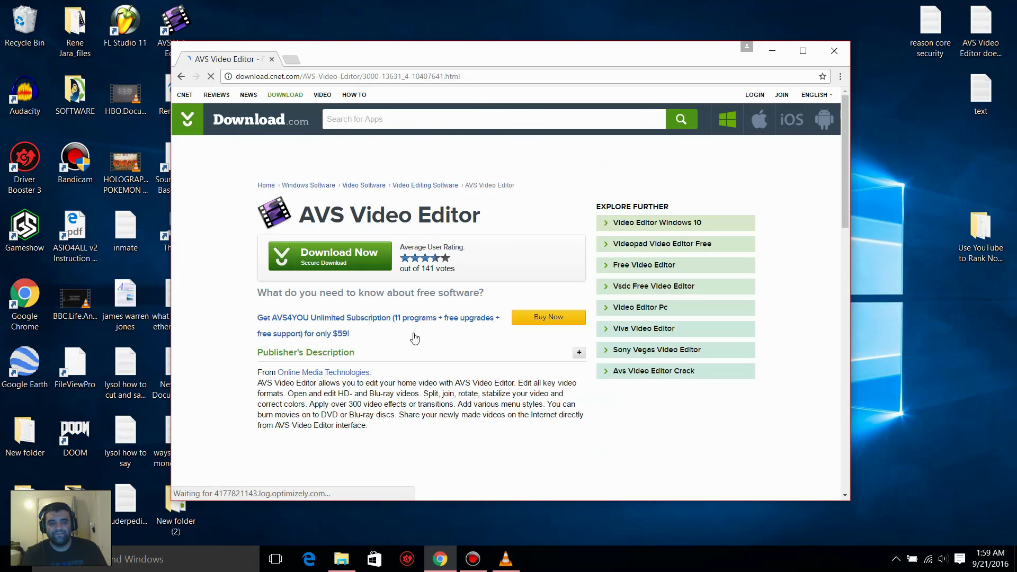